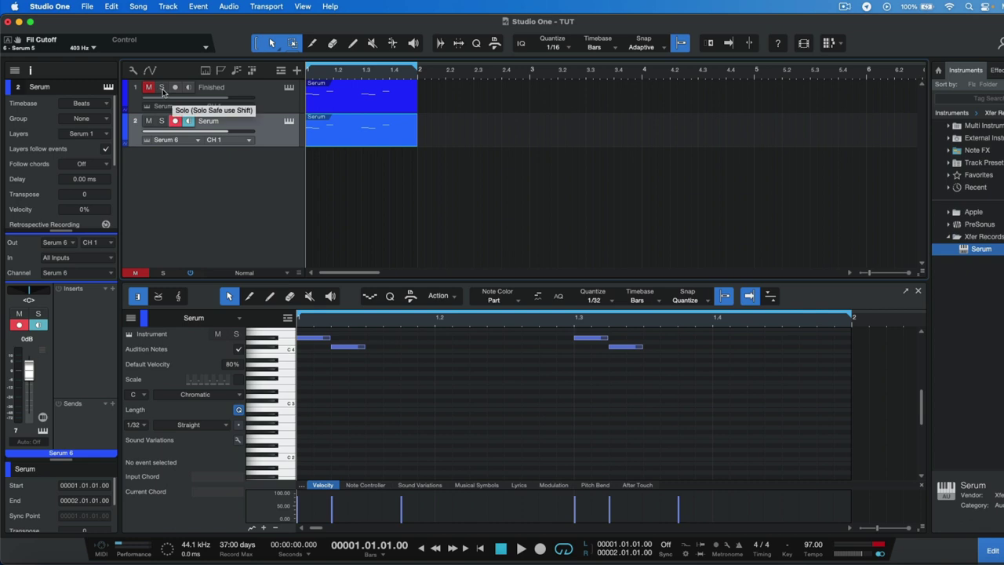
Step: Play the Finished reference pluck soloed, then unsolo and mute that track
click(162, 87)
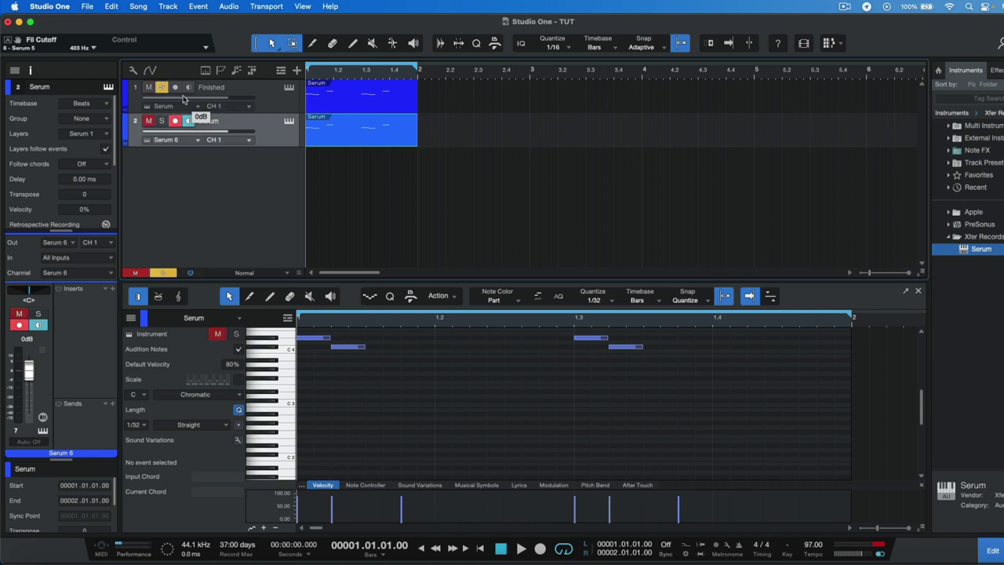
key(space)
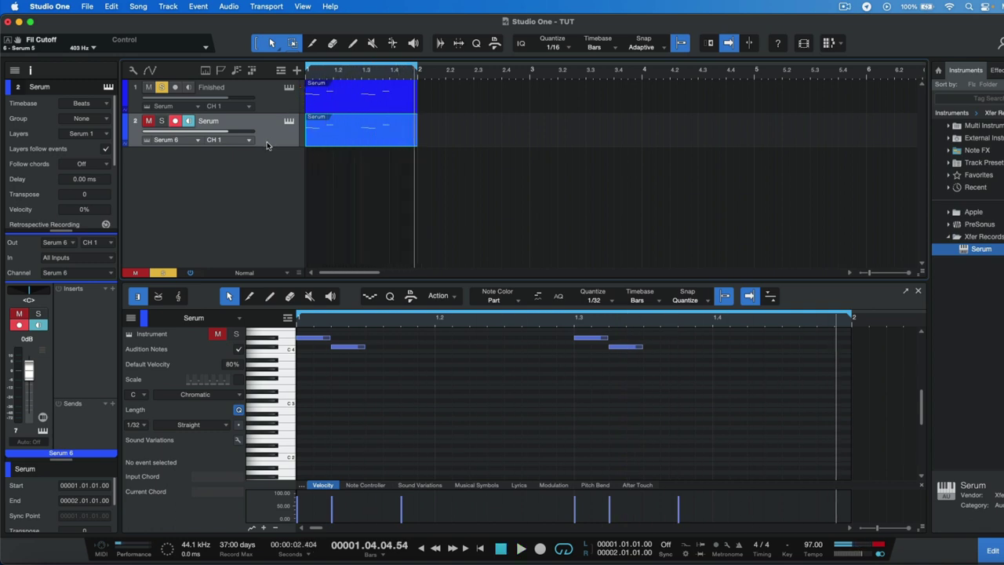
click(162, 87)
click(149, 87)
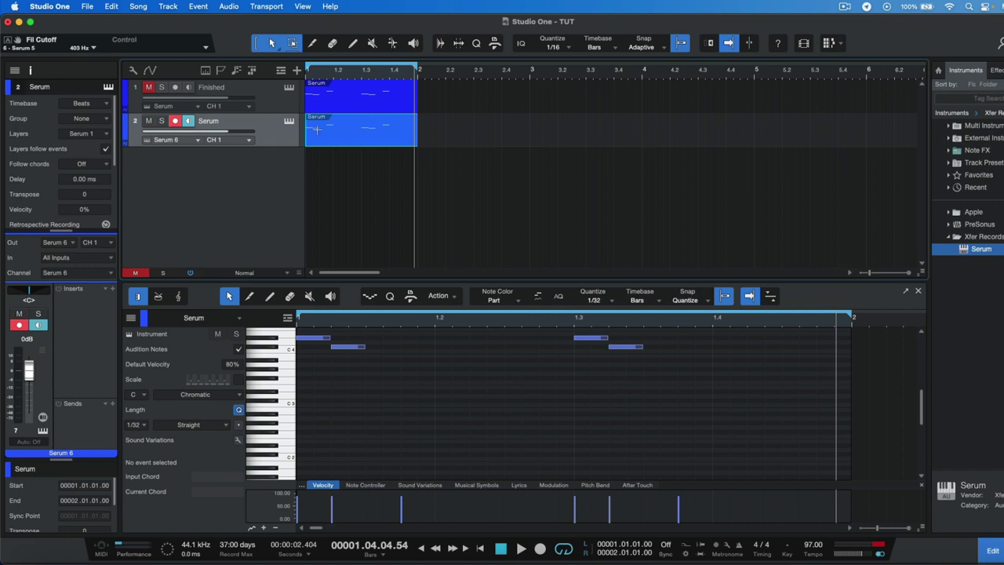
Step: Open Serum on the Serum track and enable oscillator B
click(288, 122)
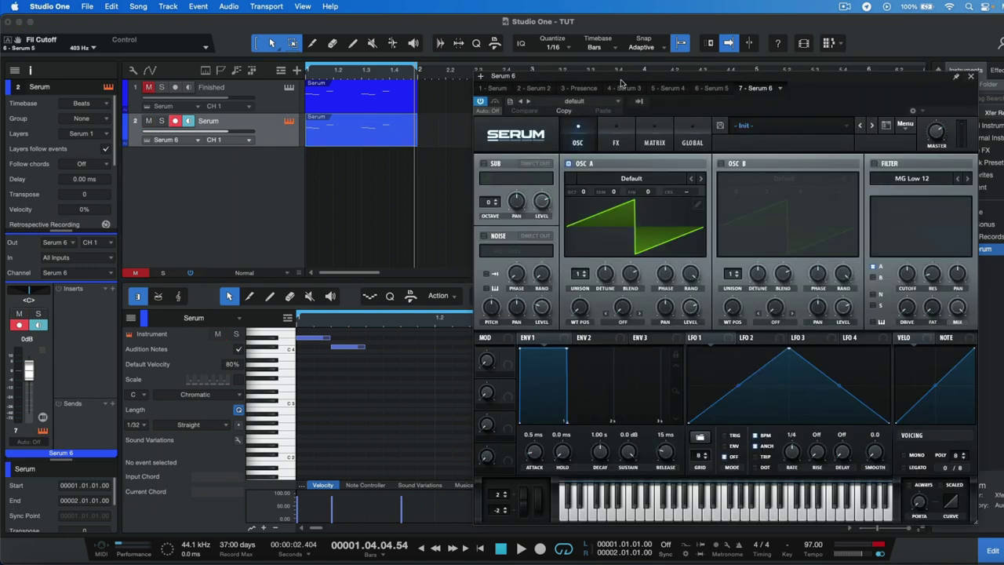
drag(621, 99, 429, 82)
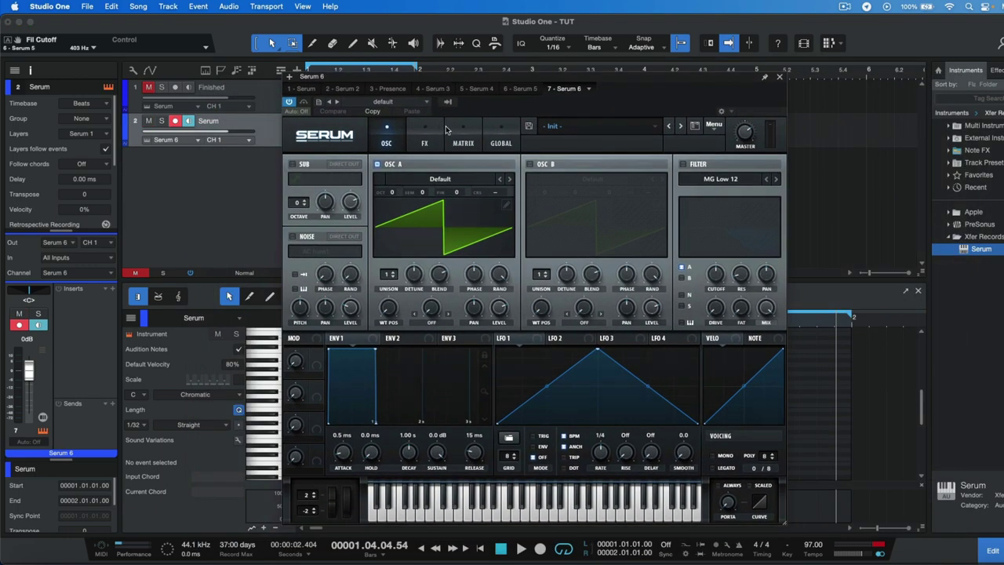
click(529, 167)
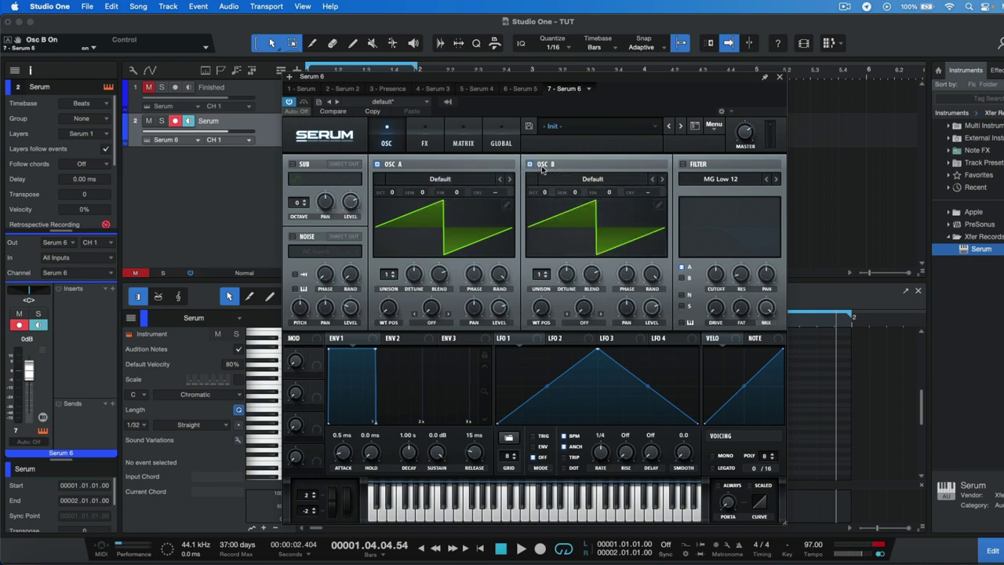
Step: Load the Analog Basic_Mdc wavetable into oscillator A and raise its WT POS to 146
click(443, 181)
mouse_move(444, 193)
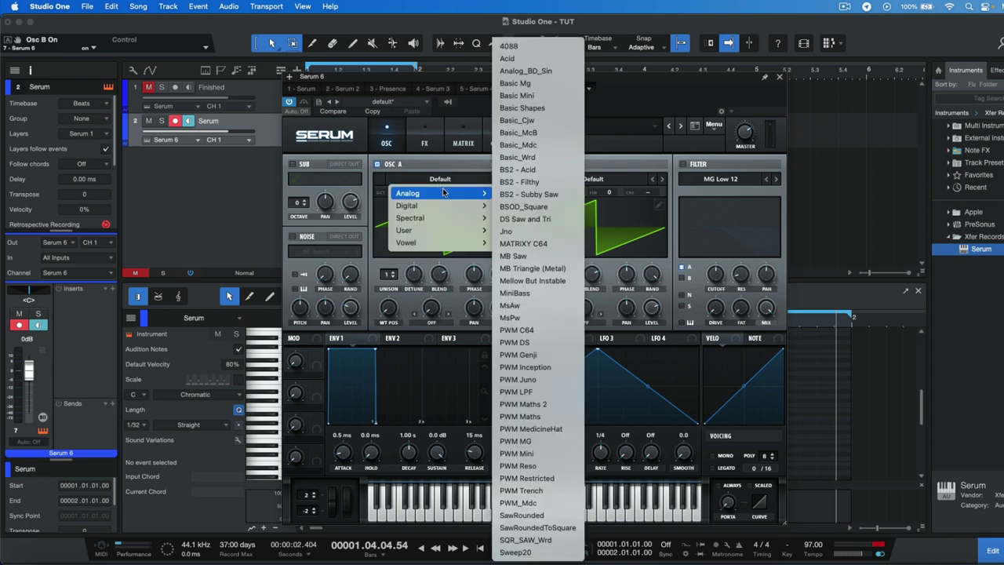
click(532, 147)
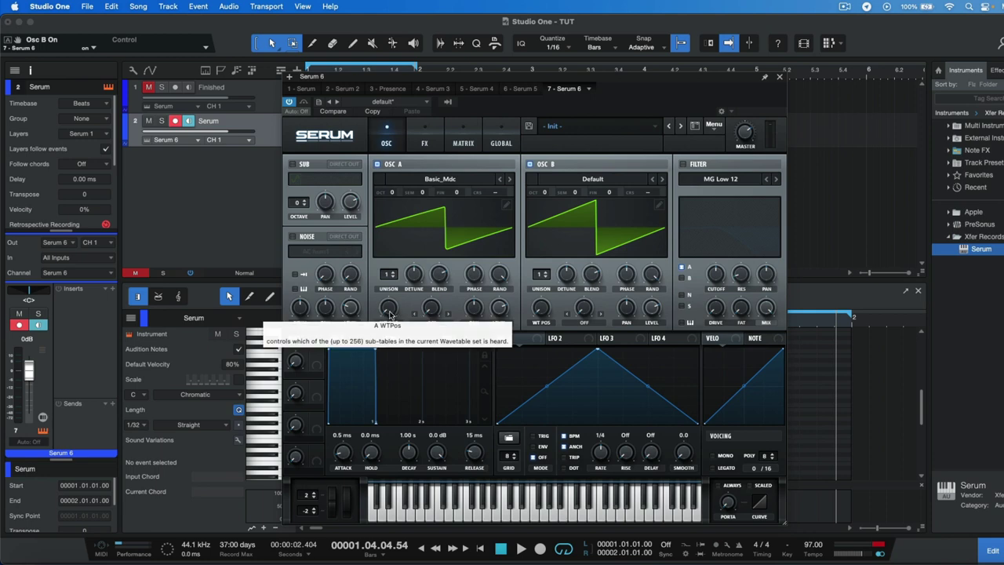
drag(390, 314, 398, 248)
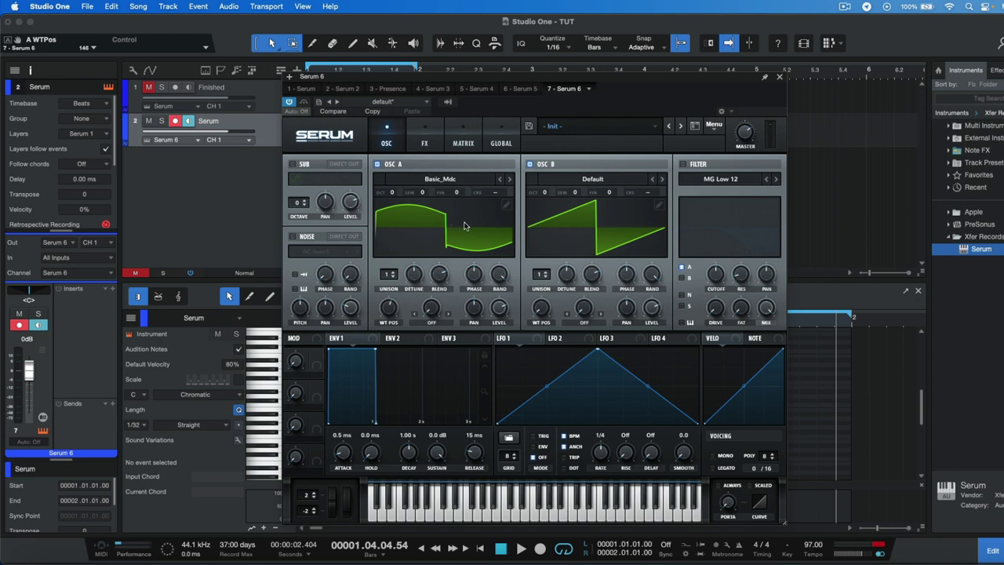
Step: Load the Analog Basic Mini wavetable into oscillator B and raise its WT POS to 2
drag(511, 82, 588, 117)
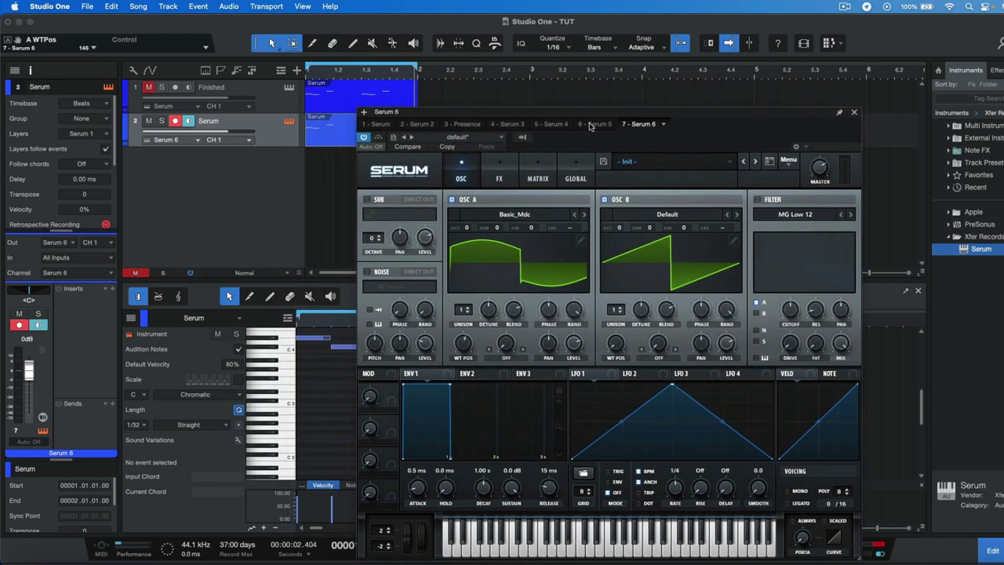
click(670, 218)
mouse_move(669, 227)
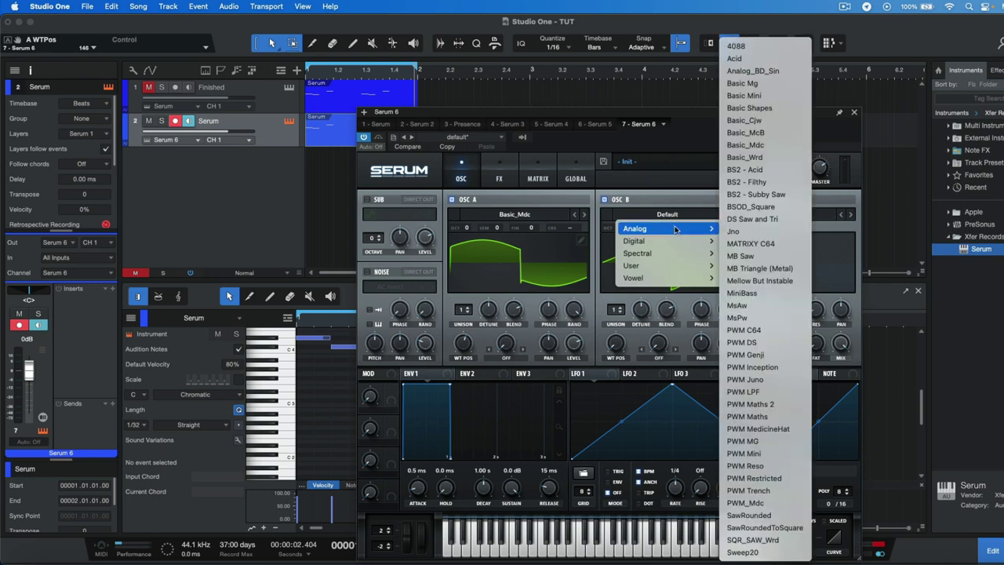
click(753, 97)
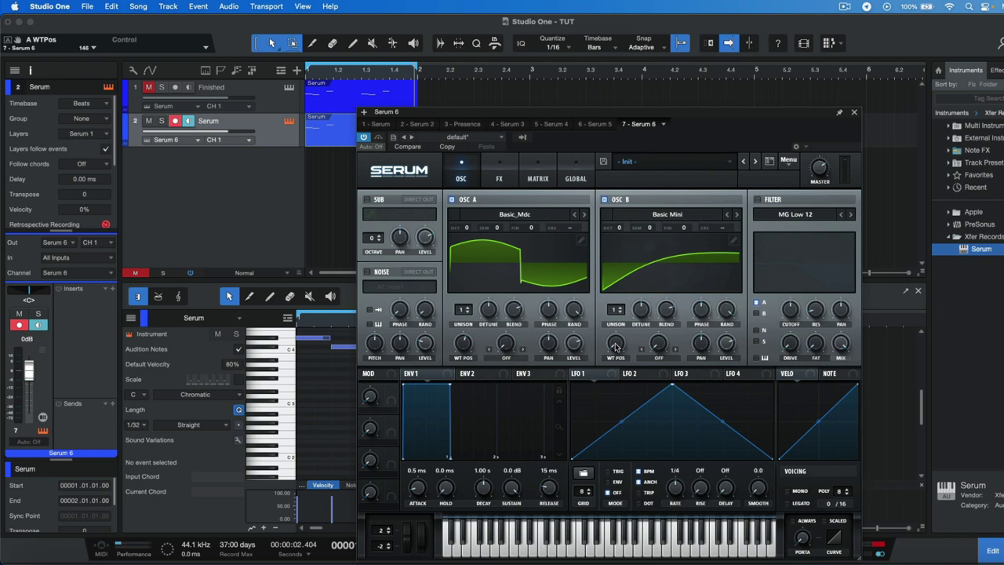
drag(616, 351, 626, 279)
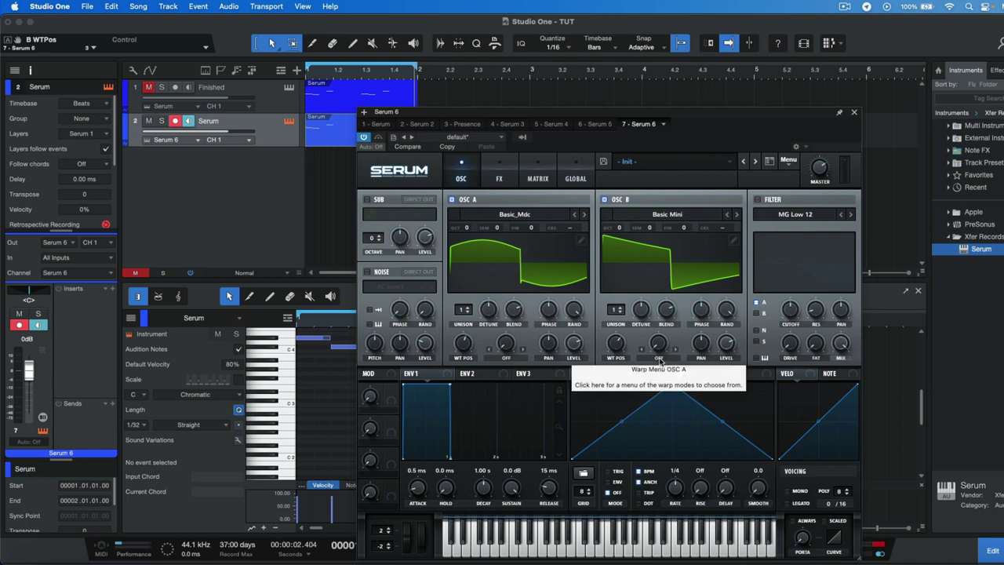
Step: Set oscillator B's warp mode to Mirror and raise the warp amount to about 34%
click(660, 359)
scroll(673, 424, down, 3)
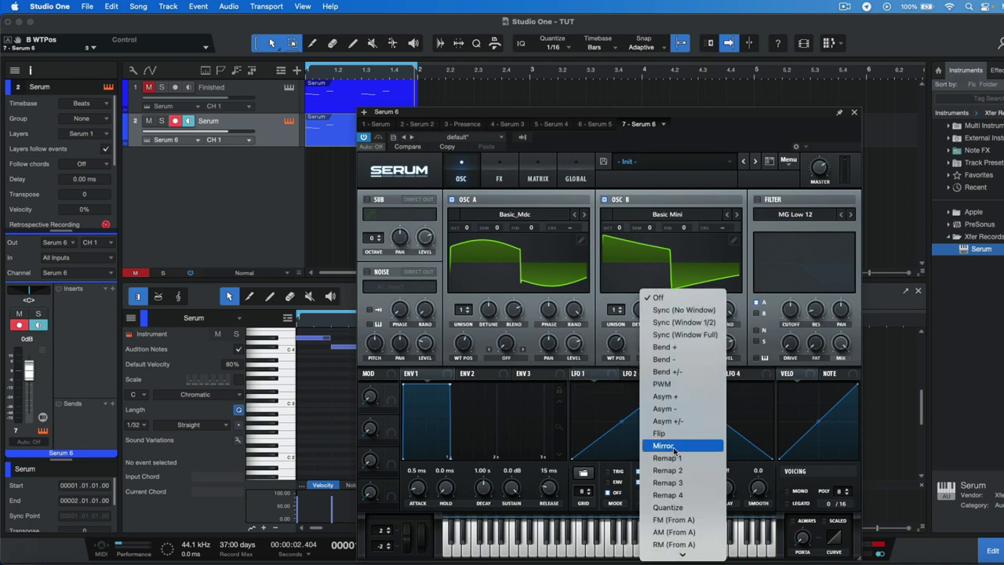
click(672, 445)
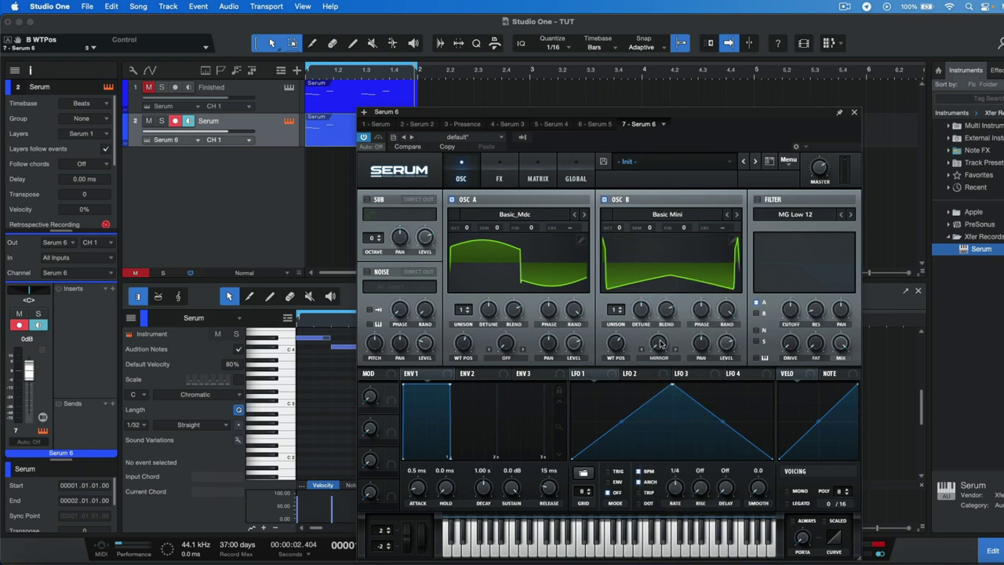
drag(664, 344, 664, 306)
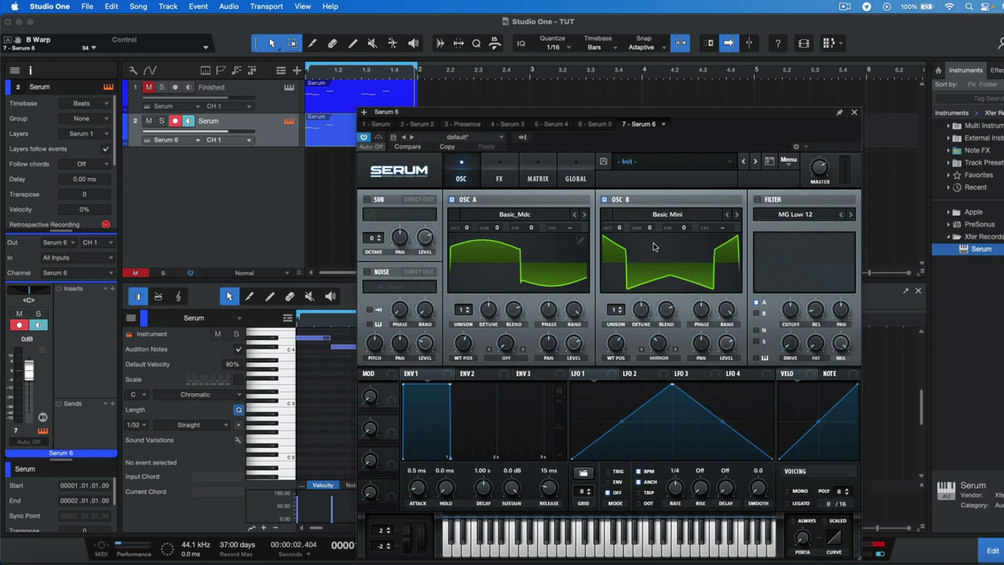
drag(478, 112, 563, 125)
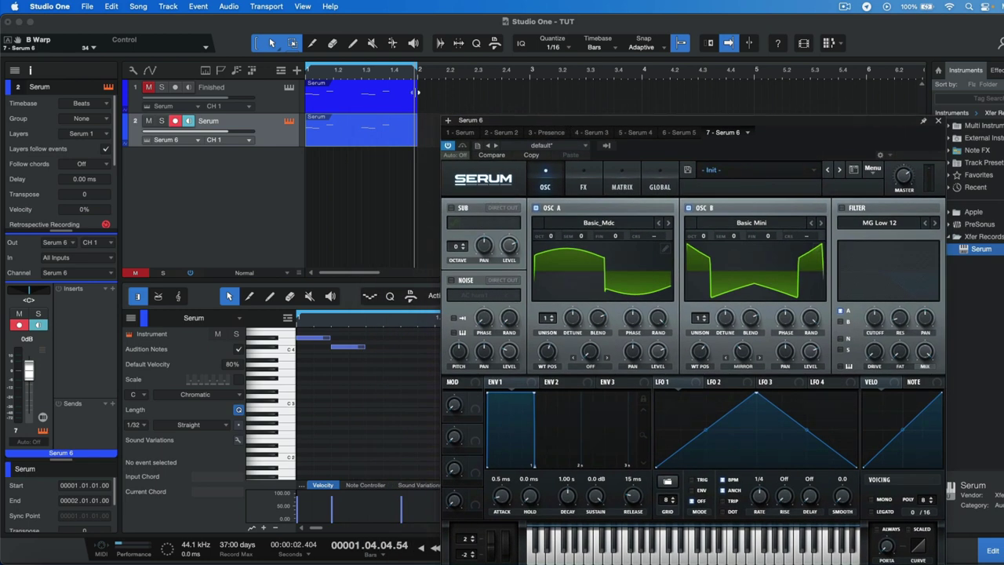
key(space)
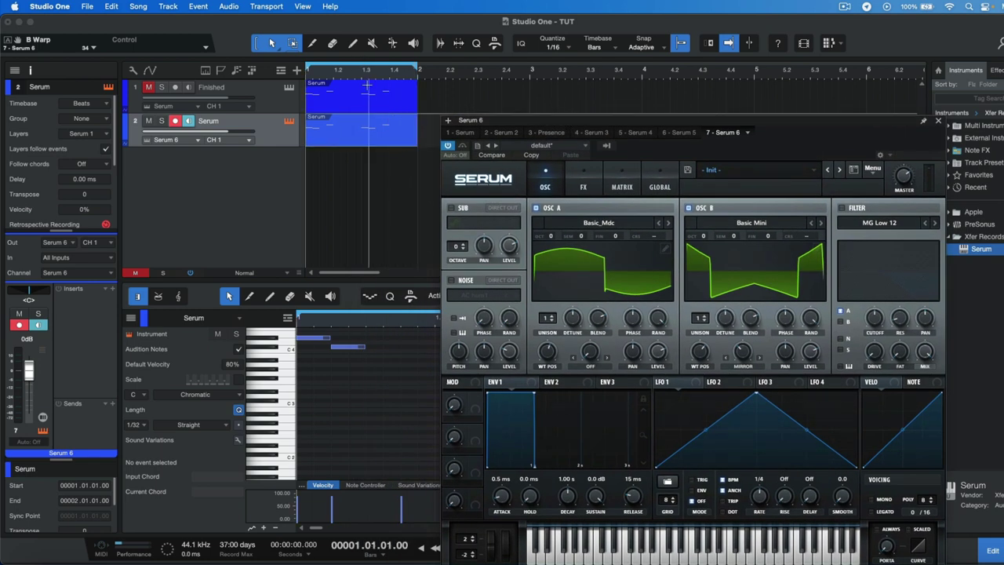
key(space)
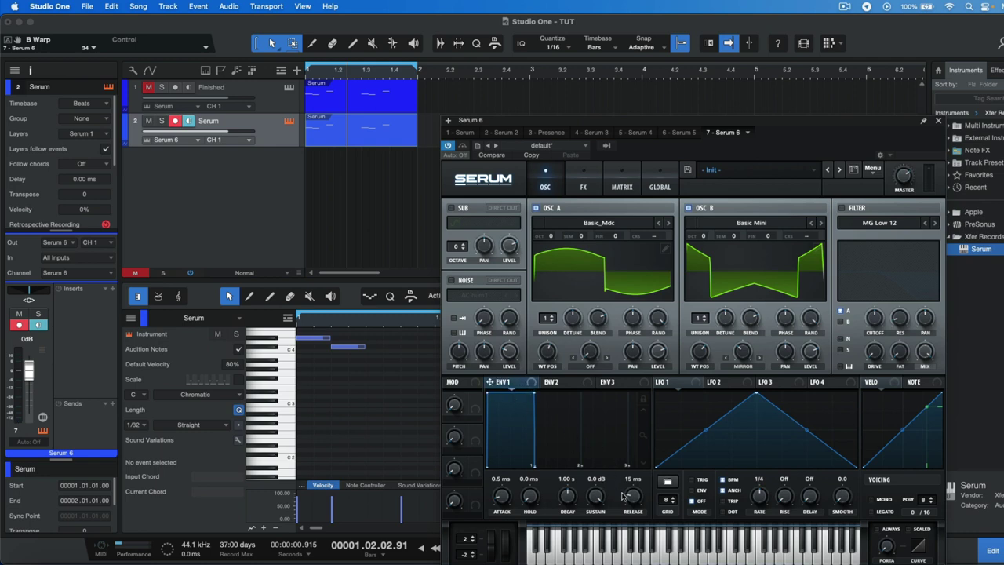
Step: Set the amp envelope release to 816 ms and enable an MG Low 6 filter on oscillators A and B
drag(637, 499, 645, 476)
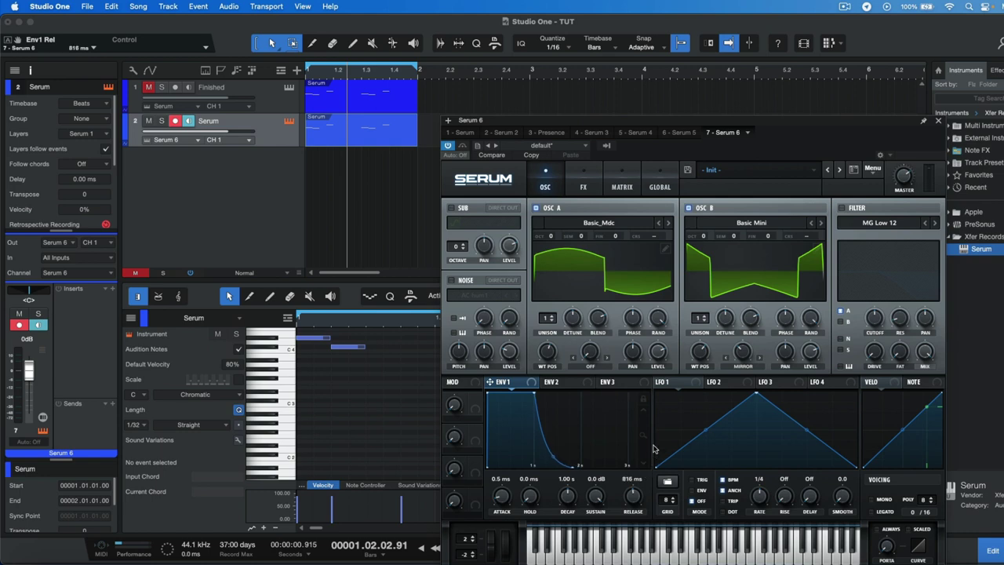
click(841, 208)
click(926, 224)
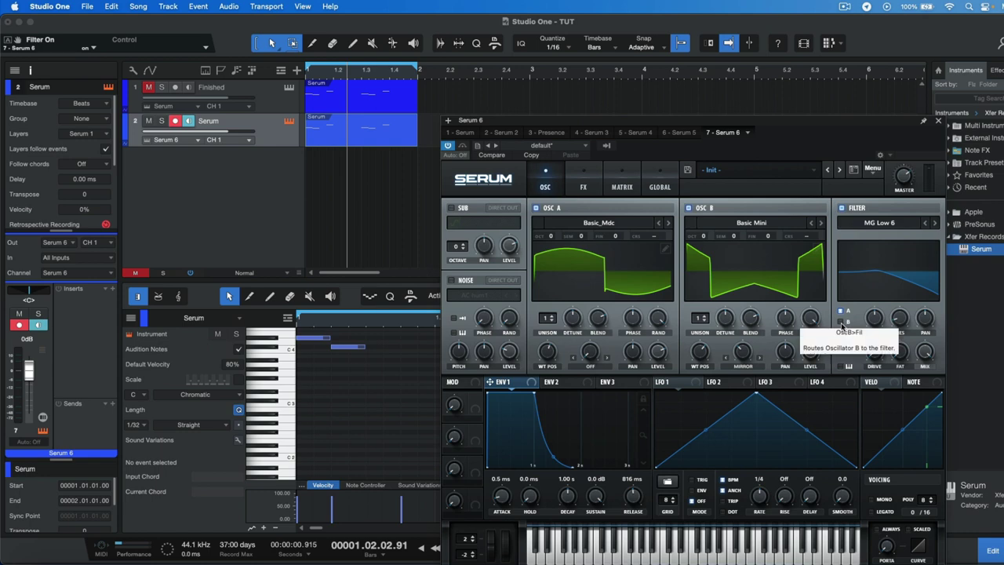
click(843, 324)
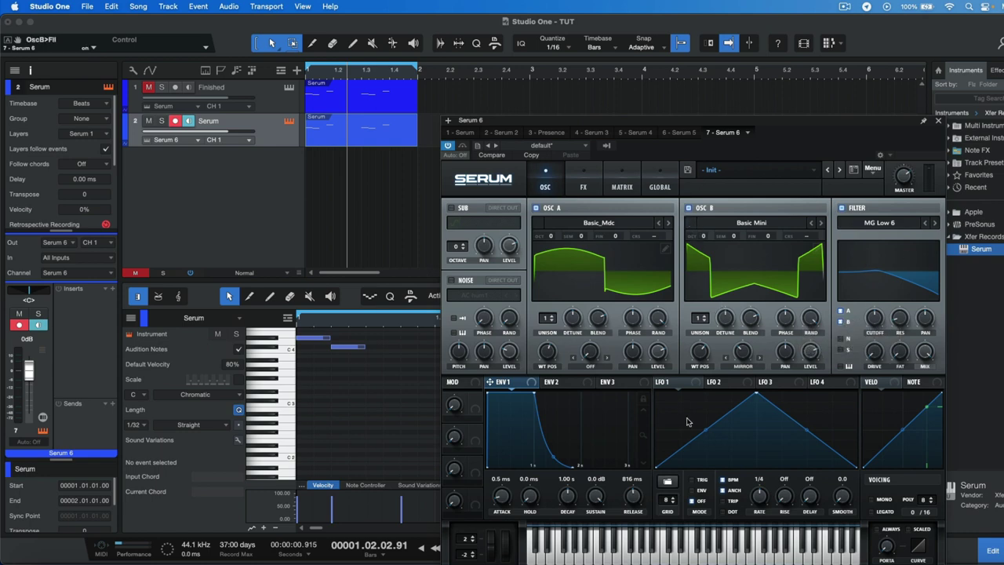
Step: Draw a falling exponential curve in LFO 1 and set it to ENV mode at 1/8 rate
click(673, 384)
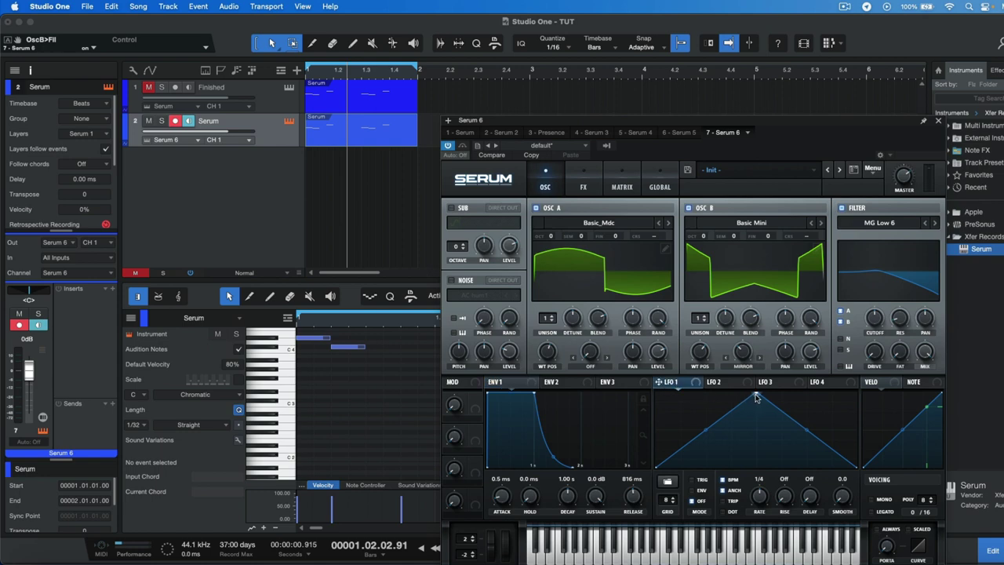
drag(756, 397, 636, 379)
drag(760, 434, 746, 465)
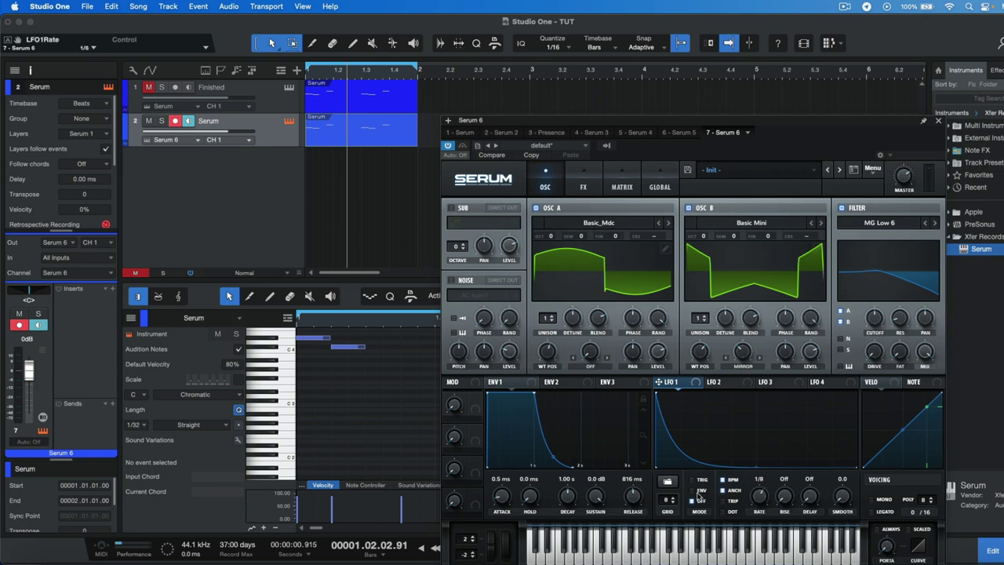
click(691, 490)
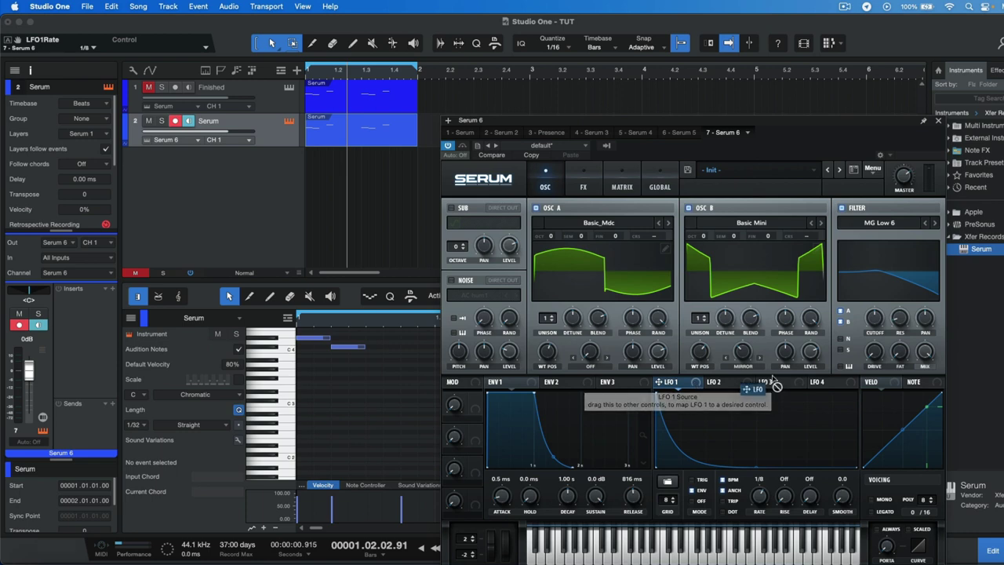
Step: Route LFO 1 to the filter cutoff, raise the cutoff from 182 Hz, and set depth near 25
drag(695, 383, 873, 322)
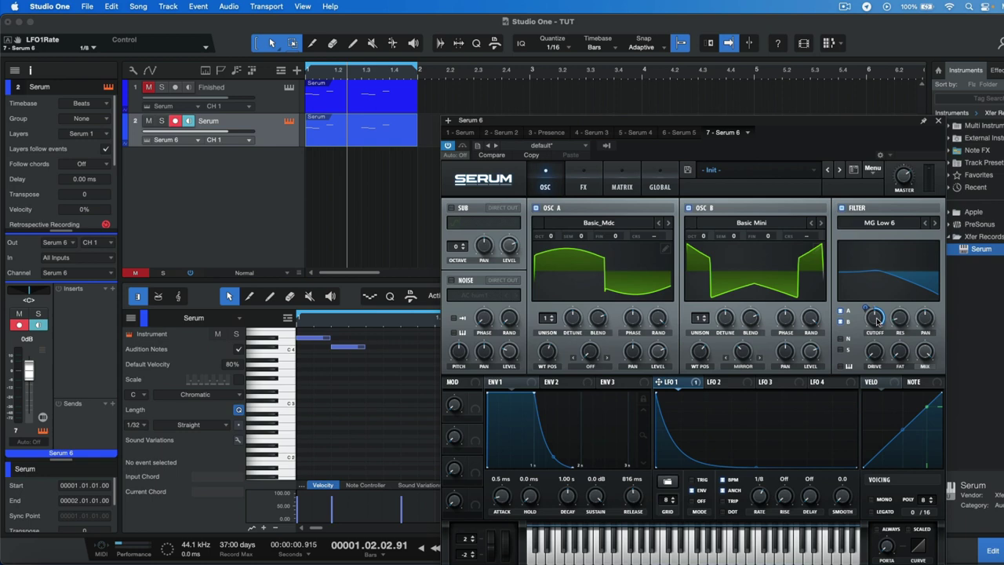
click(877, 321)
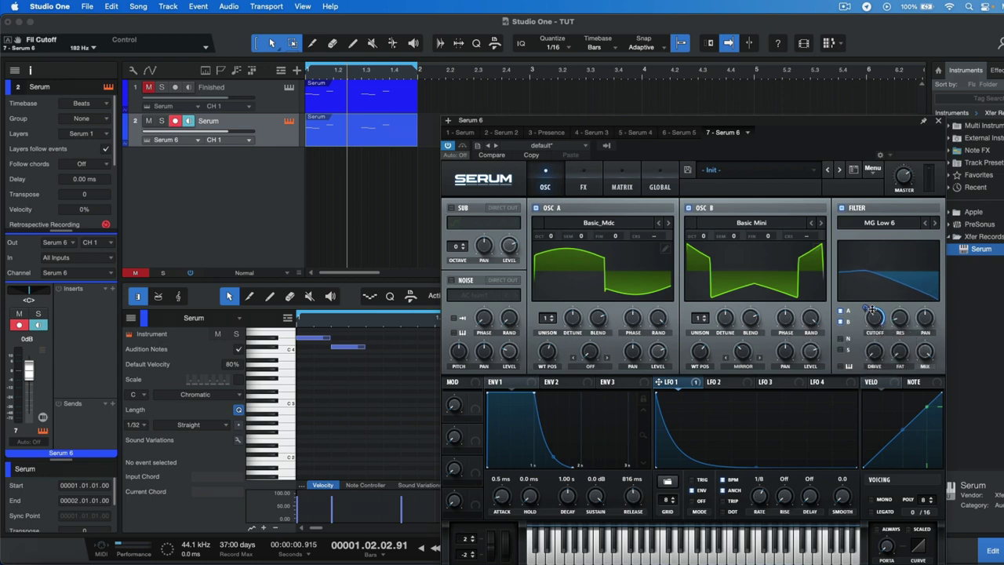
mouse_move(876, 319)
drag(877, 322, 880, 322)
mouse_move(865, 307)
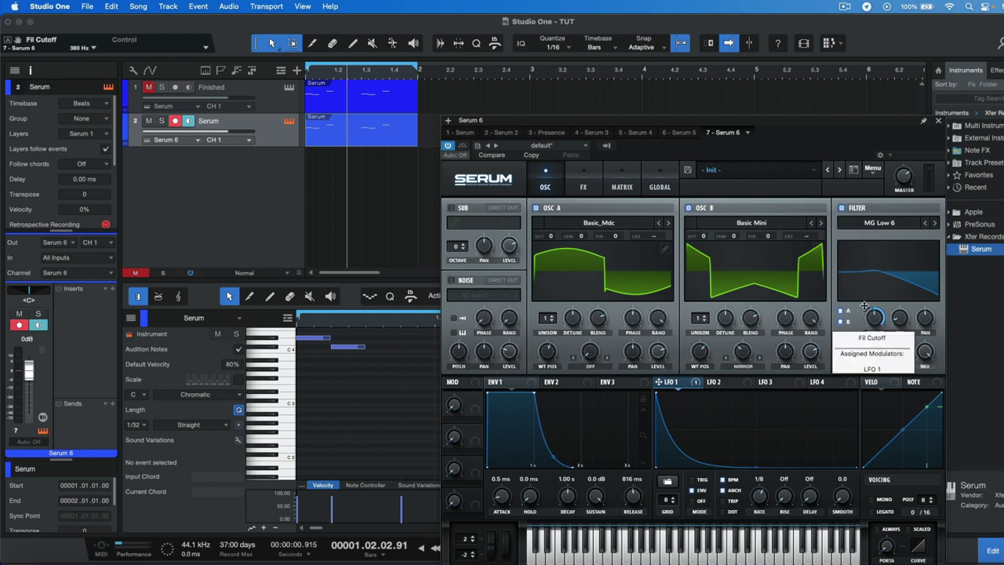
drag(865, 306, 863, 352)
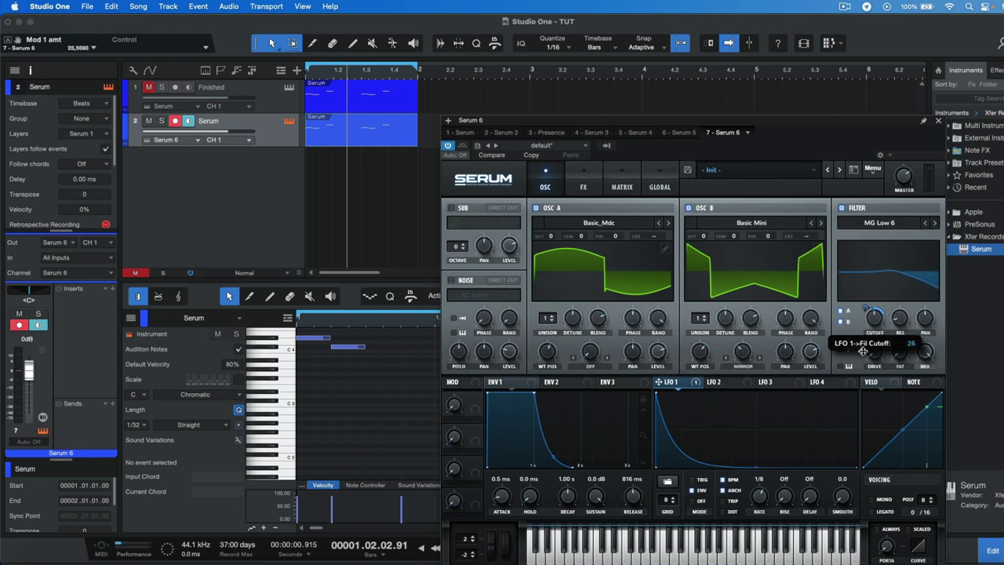
drag(863, 352, 864, 353)
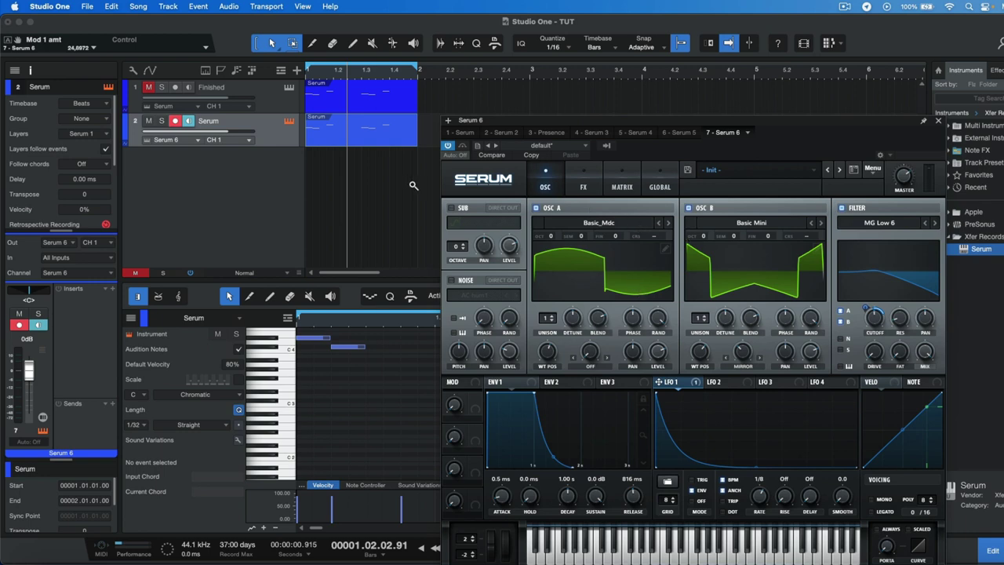
key(space)
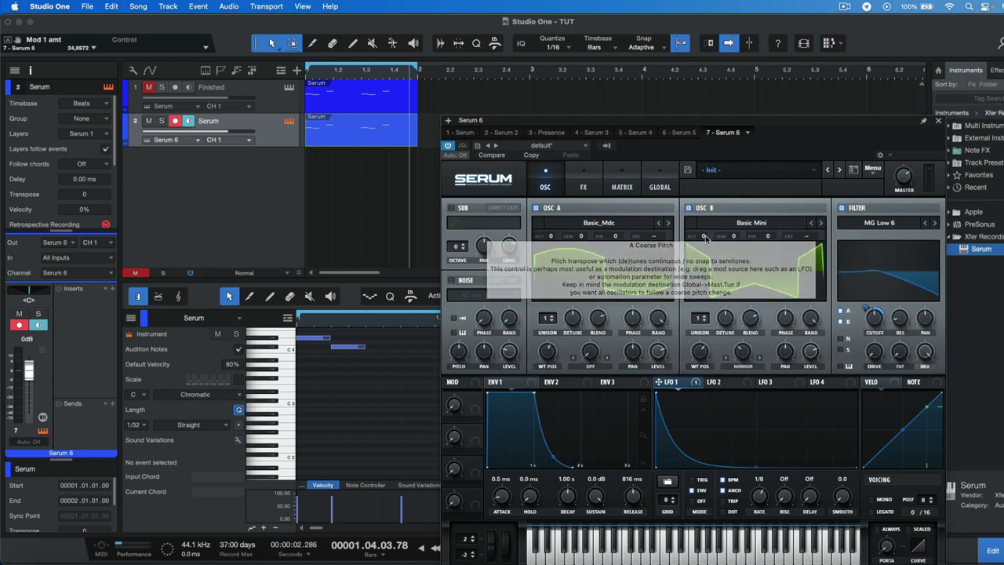
Step: Detune oscillators A and B by 18 and 17 cents and add a shallow LFO 2 triangle on A's pitch
drag(618, 235, 637, 233)
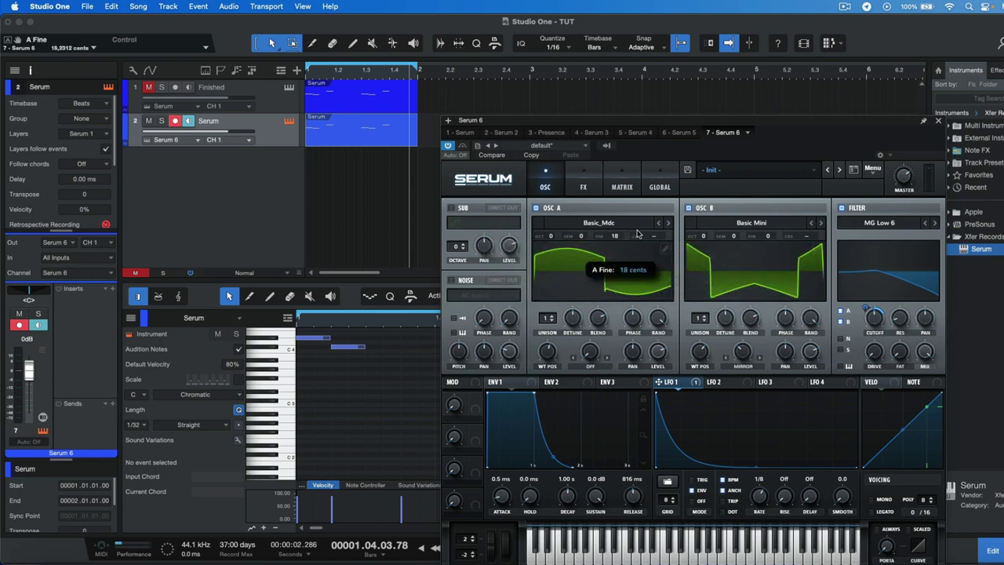
drag(770, 237, 771, 232)
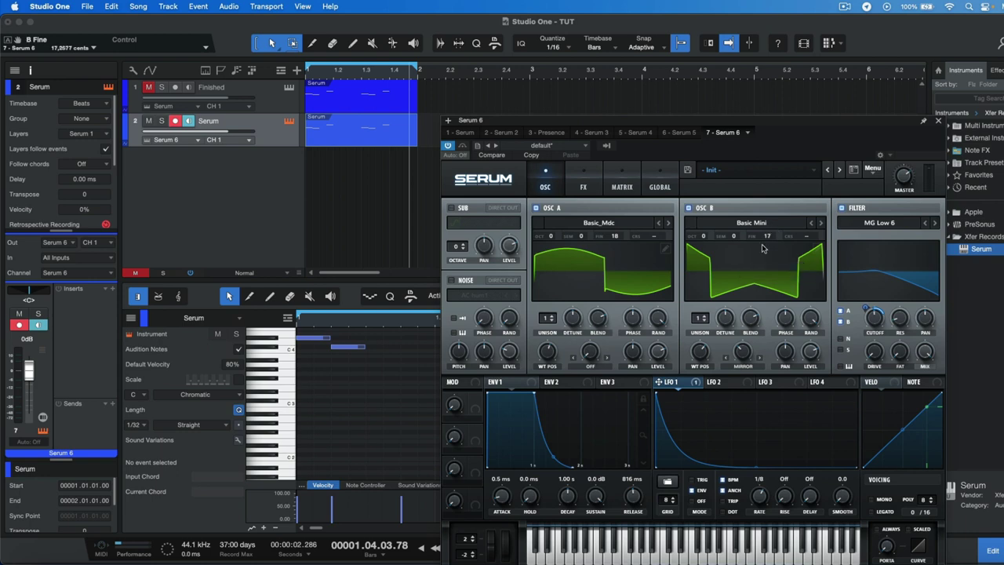
click(720, 384)
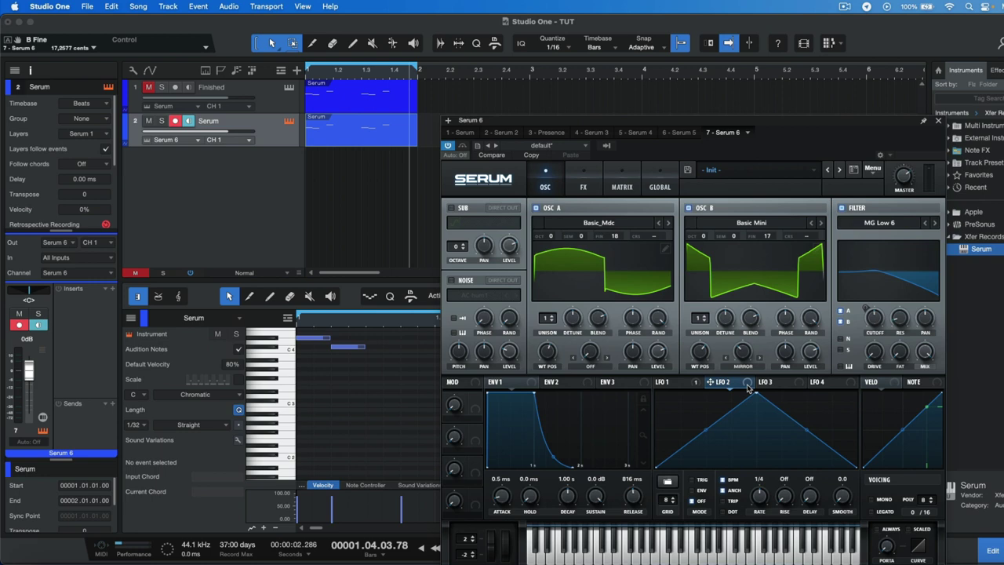
drag(749, 387, 658, 239)
drag(755, 395, 757, 436)
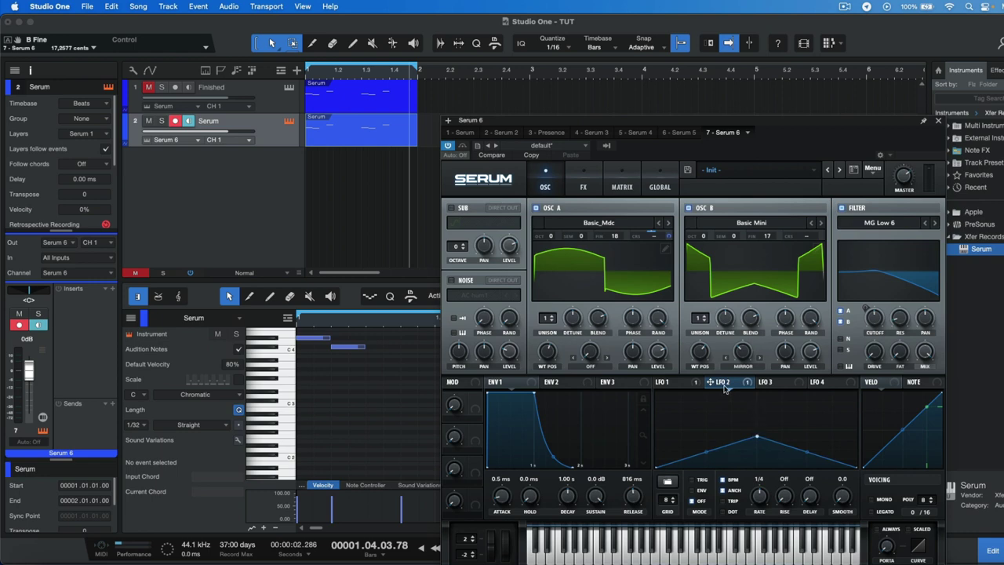
mouse_move(694, 384)
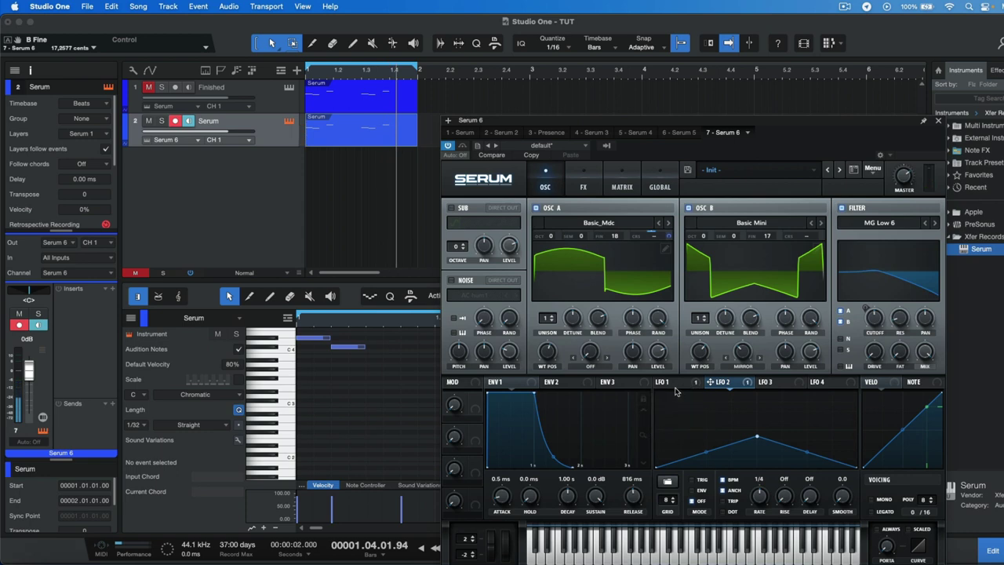
Step: In the modulation matrix, trim the LFO 2 to oscillator A pitch amount to about 12
click(622, 187)
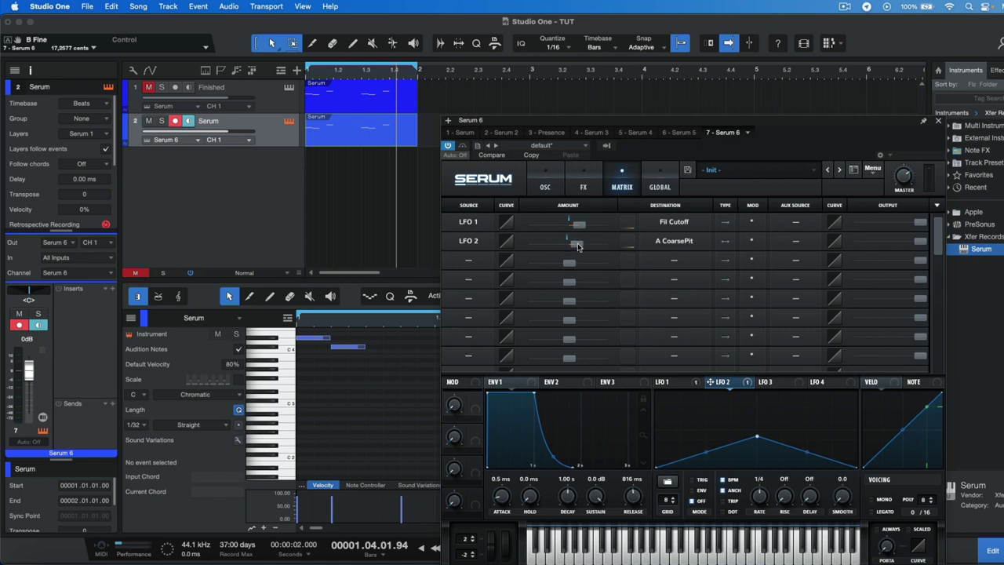
drag(577, 246, 570, 251)
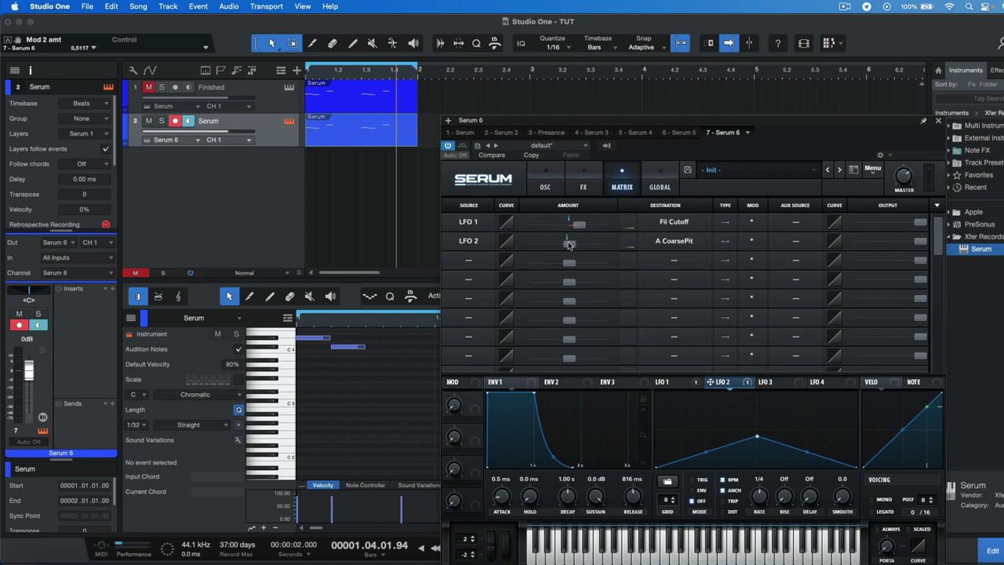
click(545, 187)
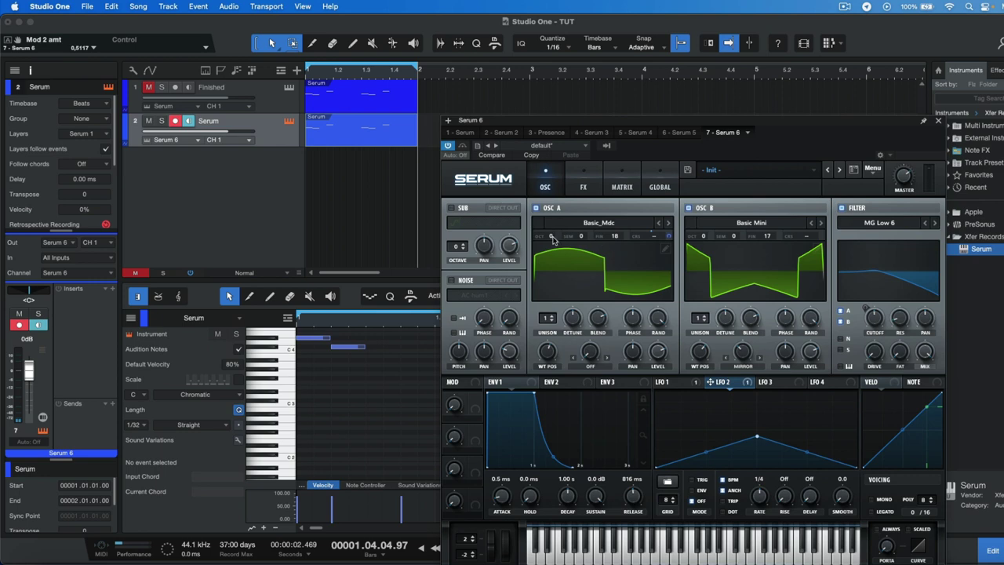
Step: Raise oscillator A by one octave (+1) and audition the patch from the start
drag(555, 238, 555, 234)
key(comma)
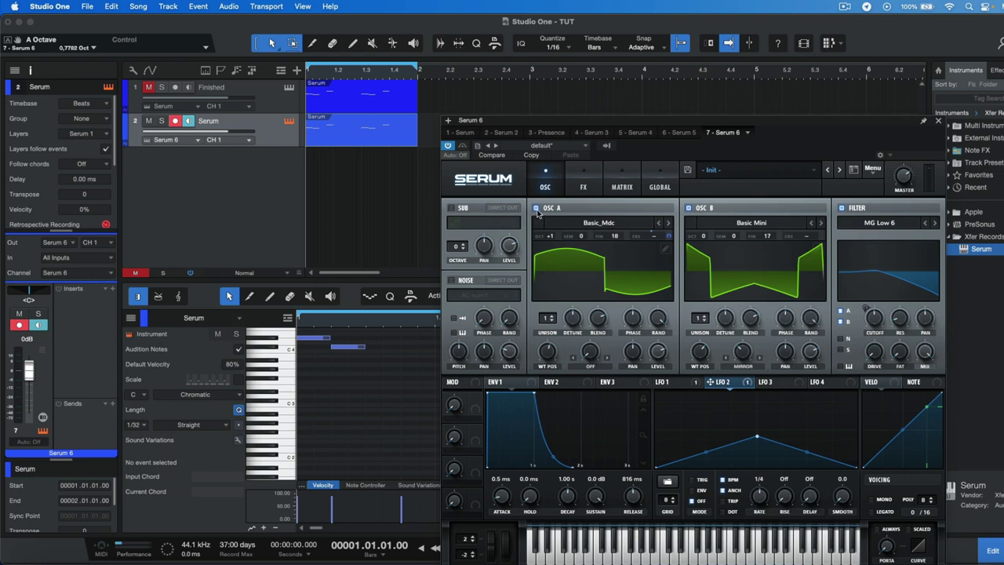
key(space)
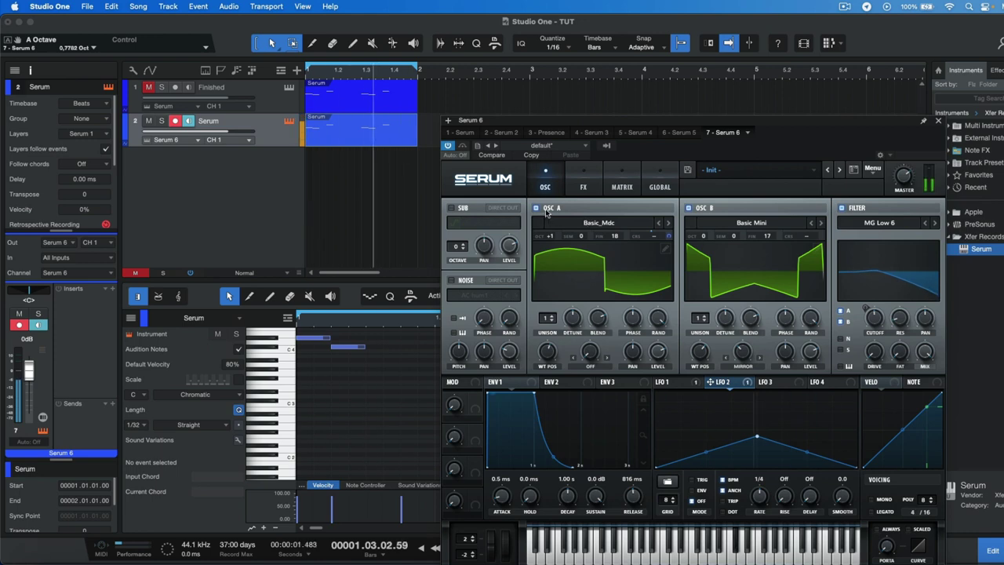
drag(685, 121, 604, 120)
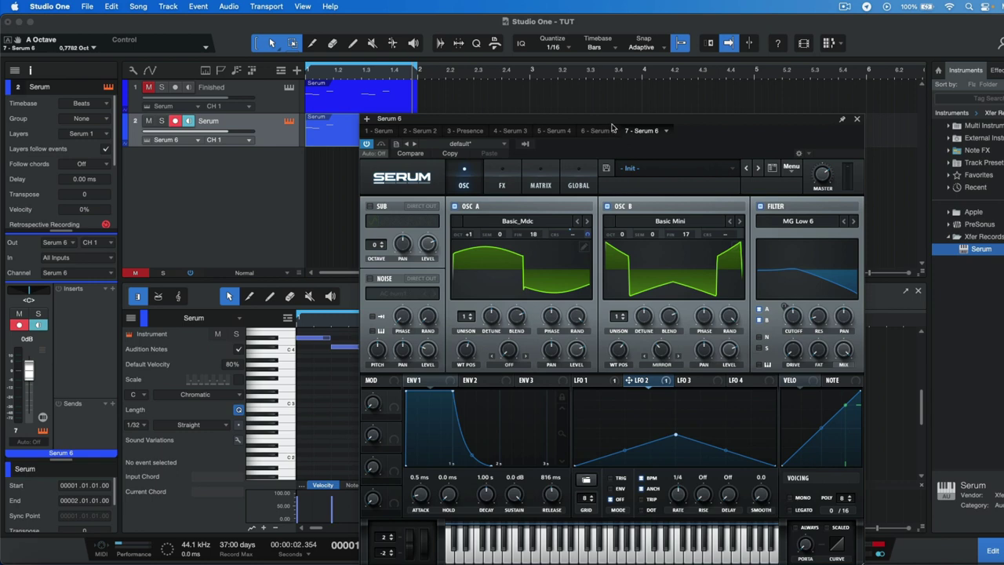
Step: Close Serum and insert the Klive Audio Xtressor compressor on the Serum track
click(856, 119)
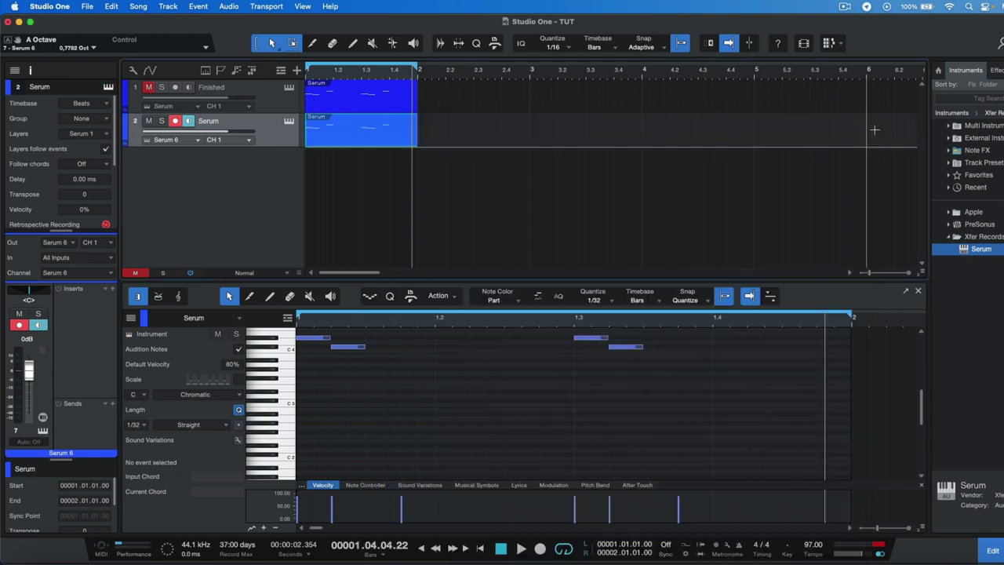
click(995, 70)
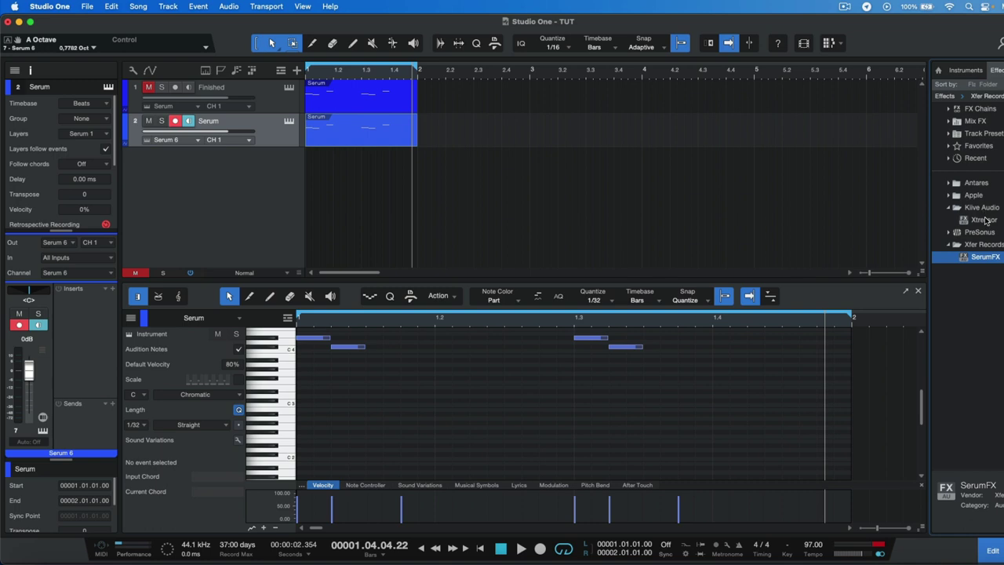
drag(990, 225, 274, 132)
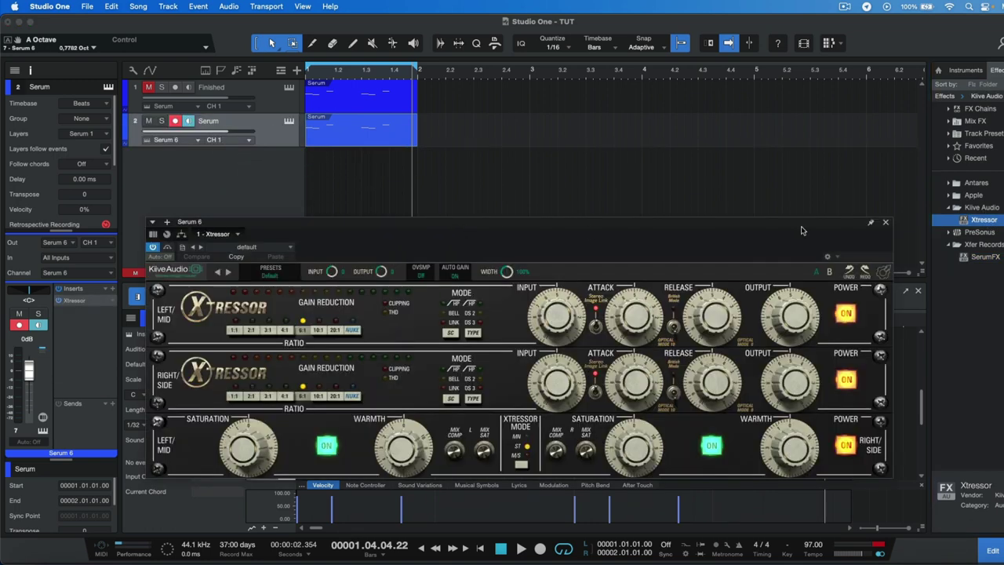
click(886, 222)
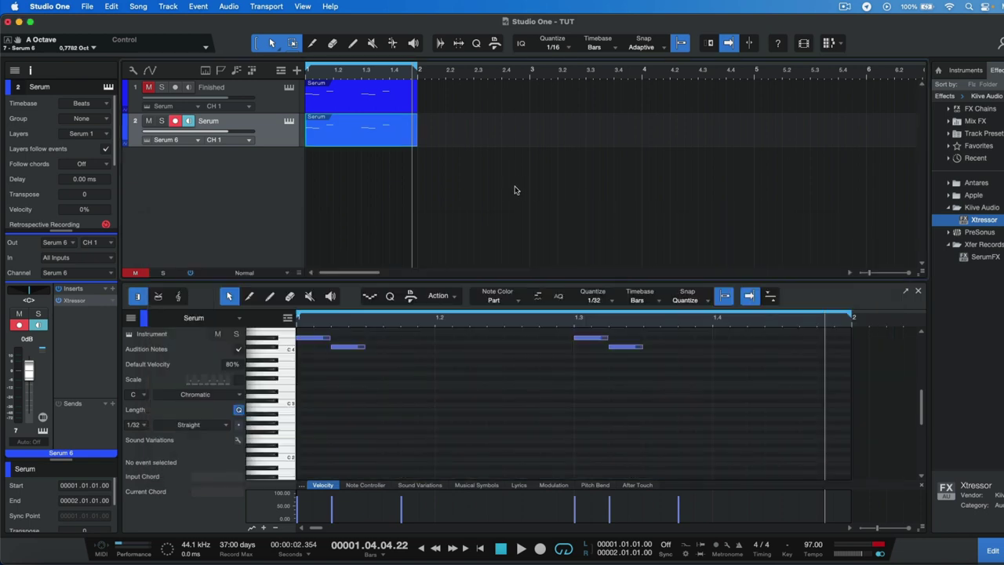
key(comma)
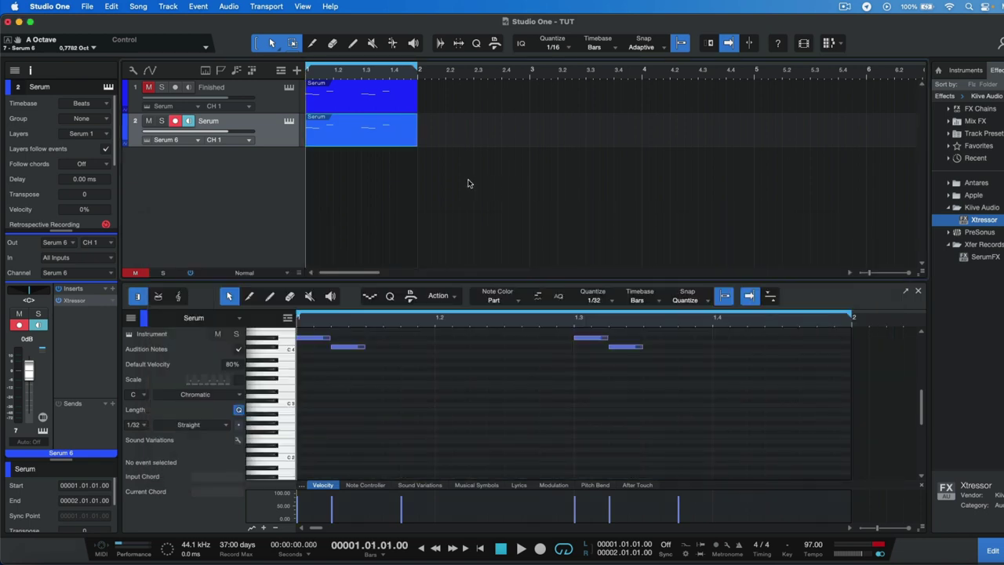
key(space)
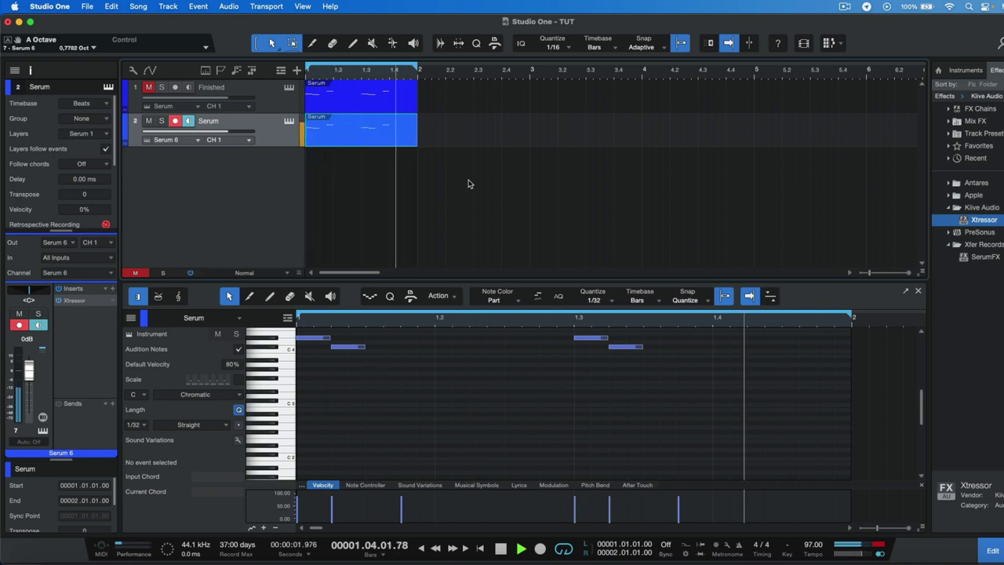
key(space)
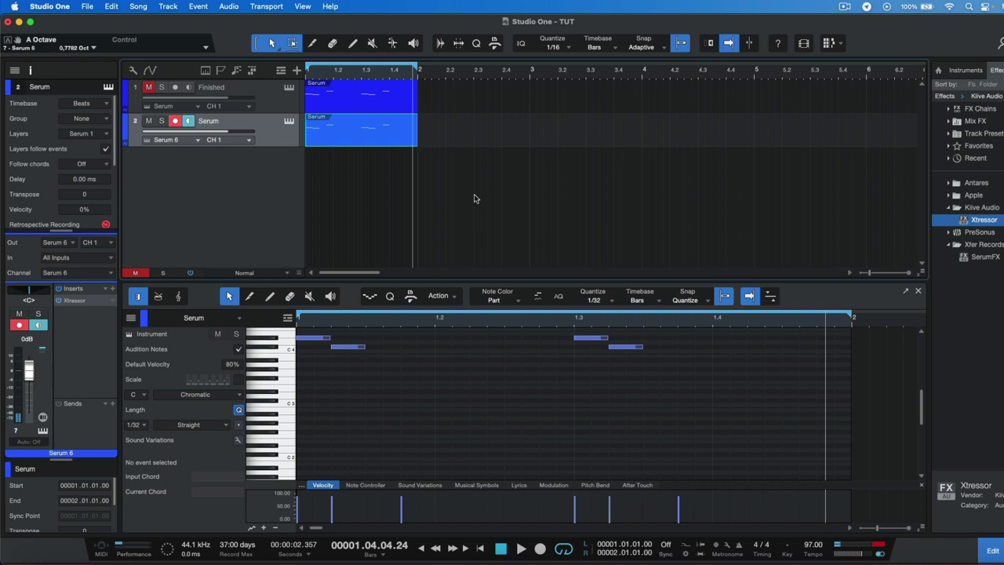